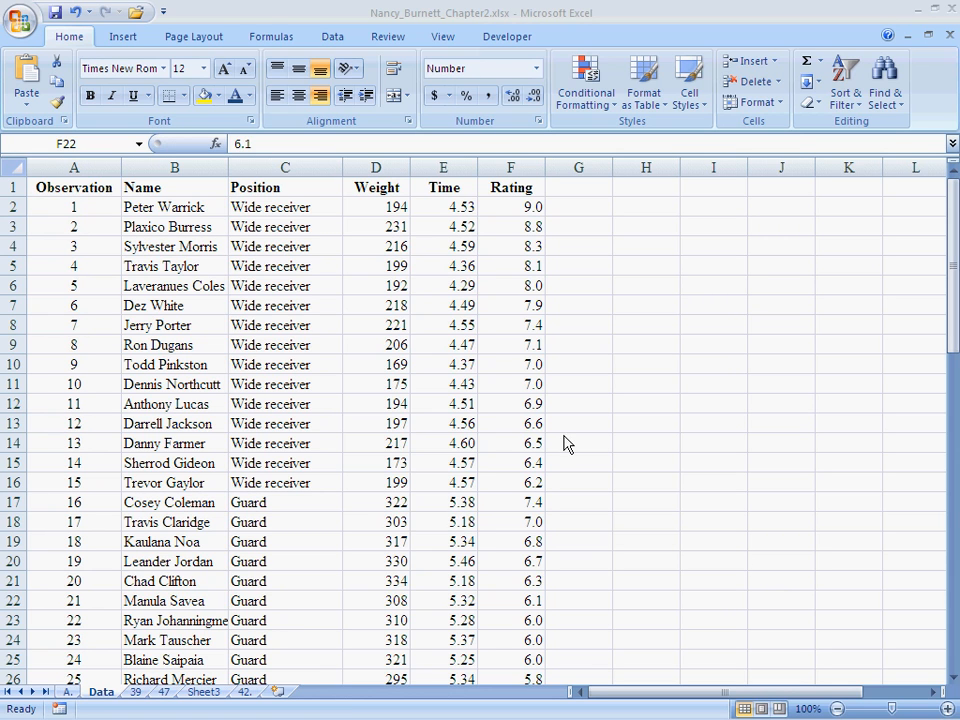
Step: Start a PivotChart using only the Rating column, F1:F41 on the Data sheet, as the source range
{"action": "left_click", "coordinate": [122, 38]}
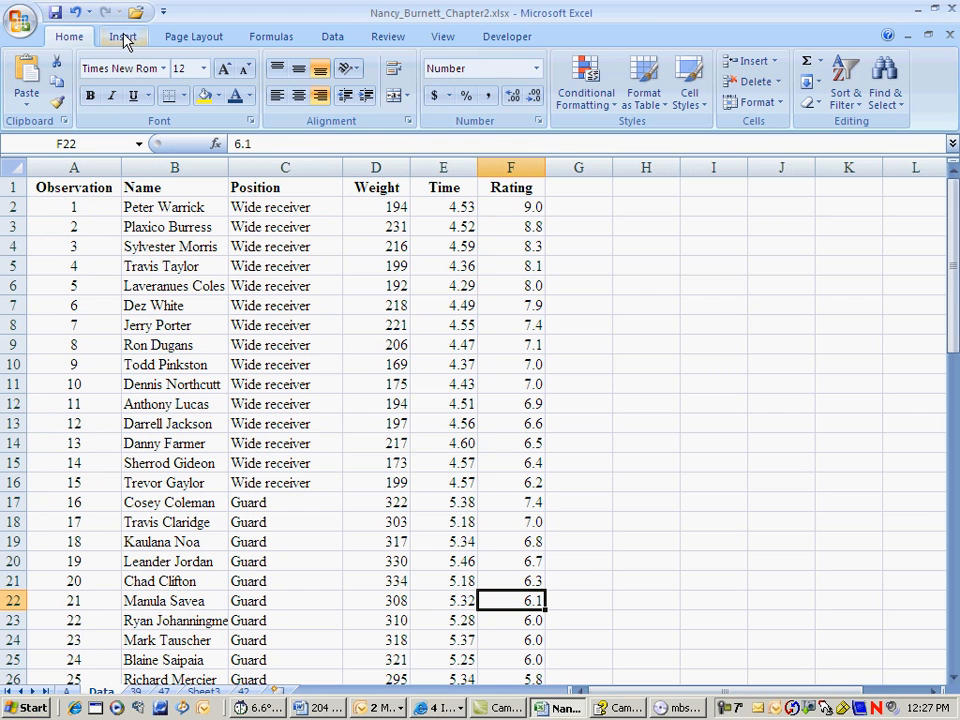
{"action": "left_click", "coordinate": [122, 38]}
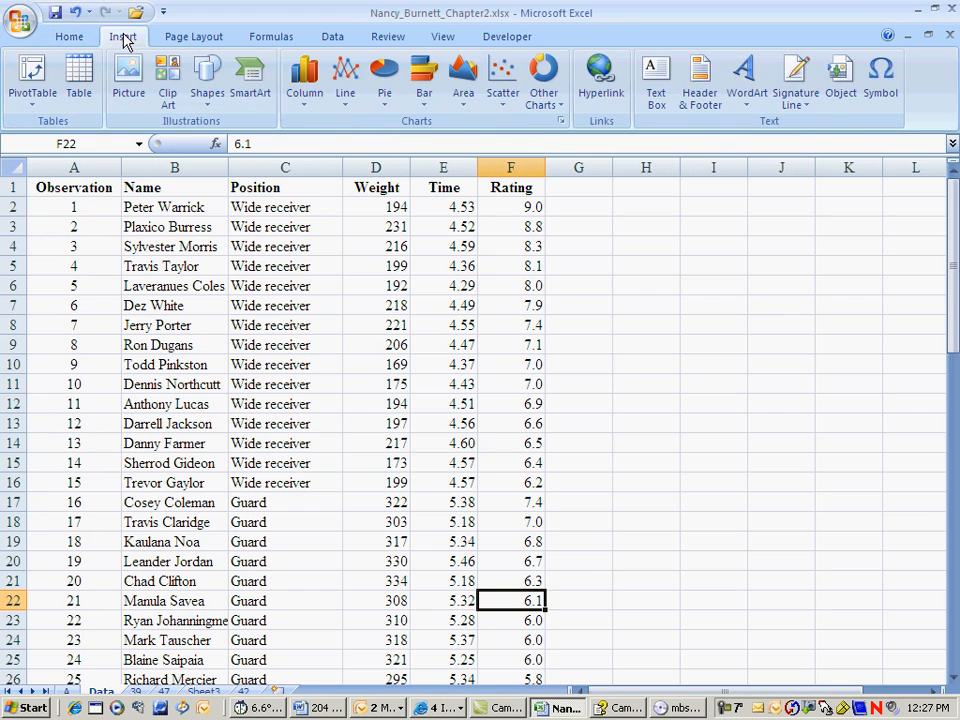
{"action": "left_click", "coordinate": [32, 104]}
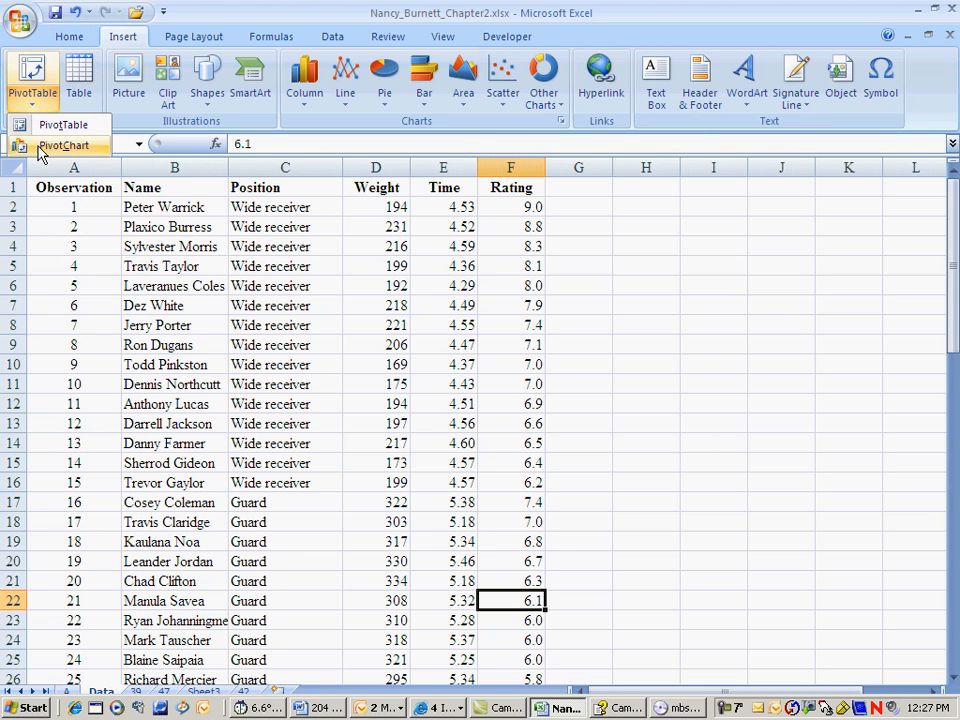
{"action": "left_click", "coordinate": [38, 150]}
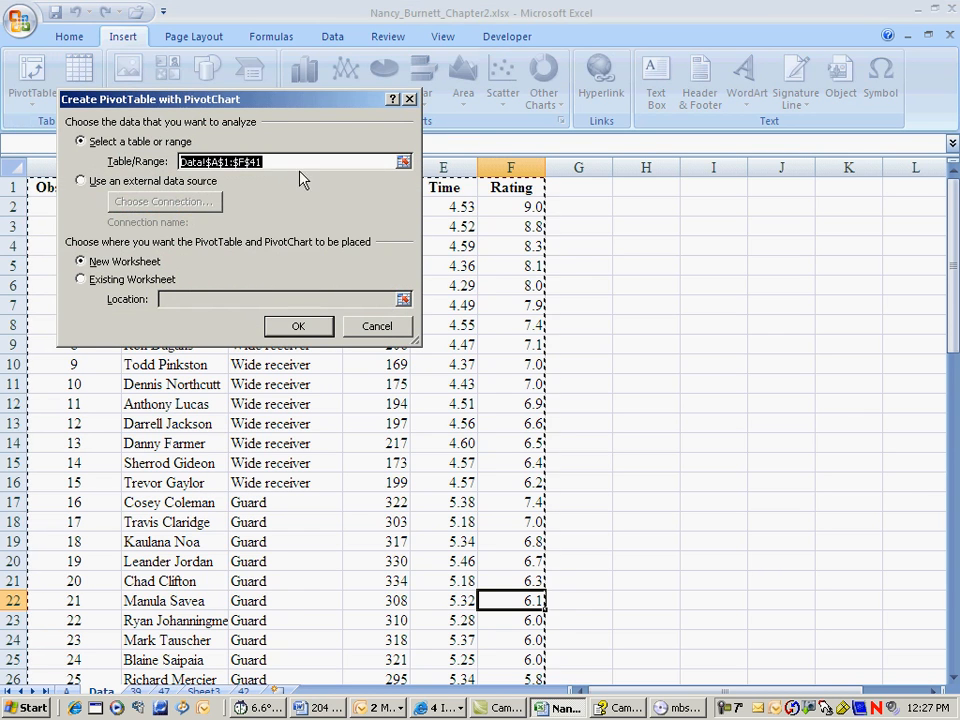
{"action": "left_click", "coordinate": [404, 163]}
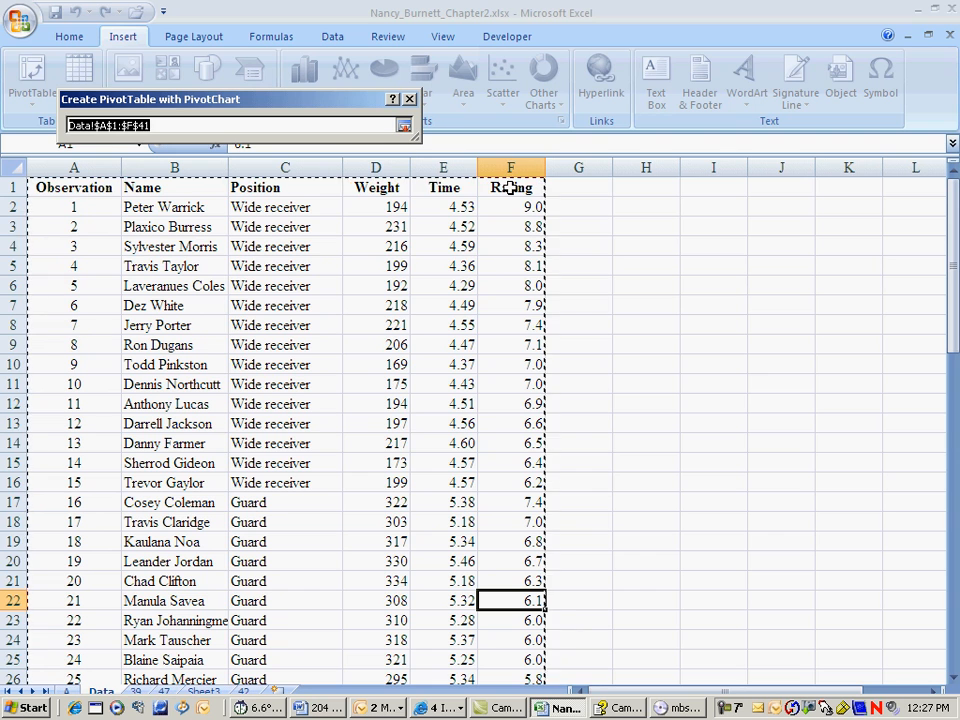
{"action": "mouse_move", "coordinate": [510, 188]}
{"action": "left_mouse_down"}
{"action": "mouse_move", "coordinate": [491, 696]}
{"action": "mouse_move", "coordinate": [502, 628]}
{"action": "mouse_move", "coordinate": [499, 641]}
{"action": "mouse_move", "coordinate": [501, 362]}
{"action": "mouse_move", "coordinate": [523, 159]}
{"action": "mouse_move", "coordinate": [523, 189]}
{"action": "left_mouse_up"}
{"action": "left_click", "coordinate": [500, 636]}
{"action": "left_click", "coordinate": [404, 128]}
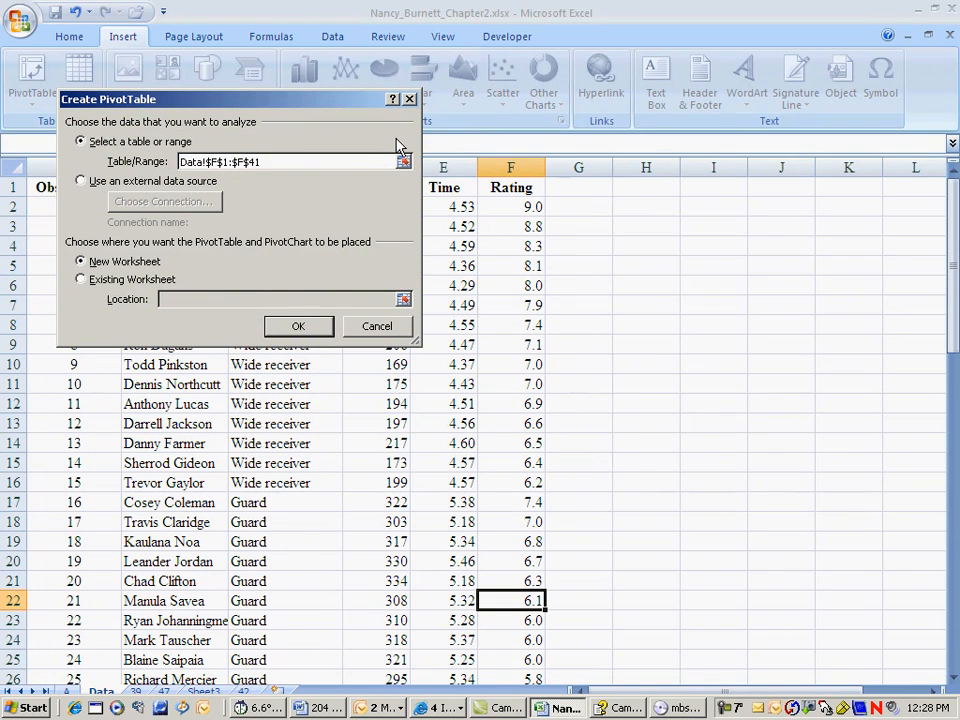
Step: Place the PivotTable on the existing worksheet at cell I10 of the Data sheet and create it with its PivotChart
{"action": "left_click", "coordinate": [81, 280]}
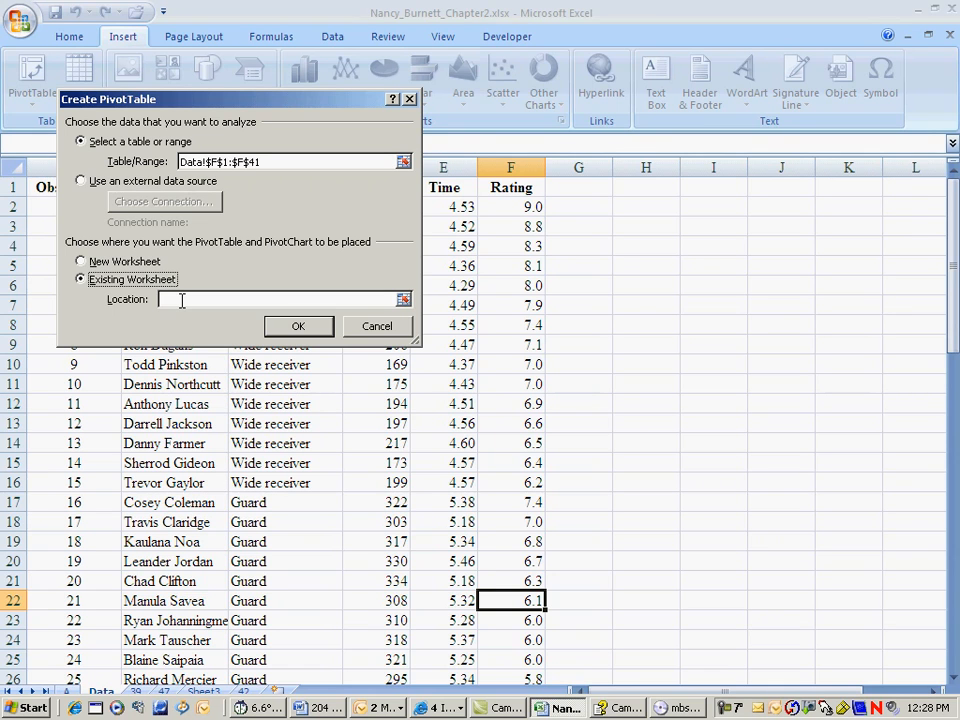
{"action": "left_click", "coordinate": [403, 299]}
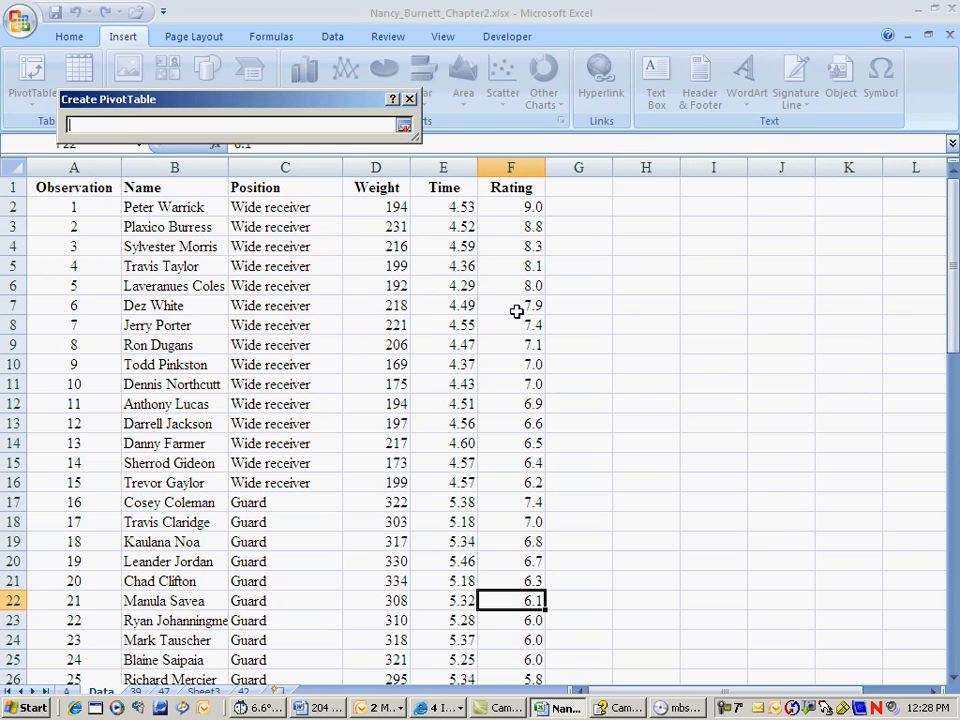
{"action": "left_click", "coordinate": [714, 367]}
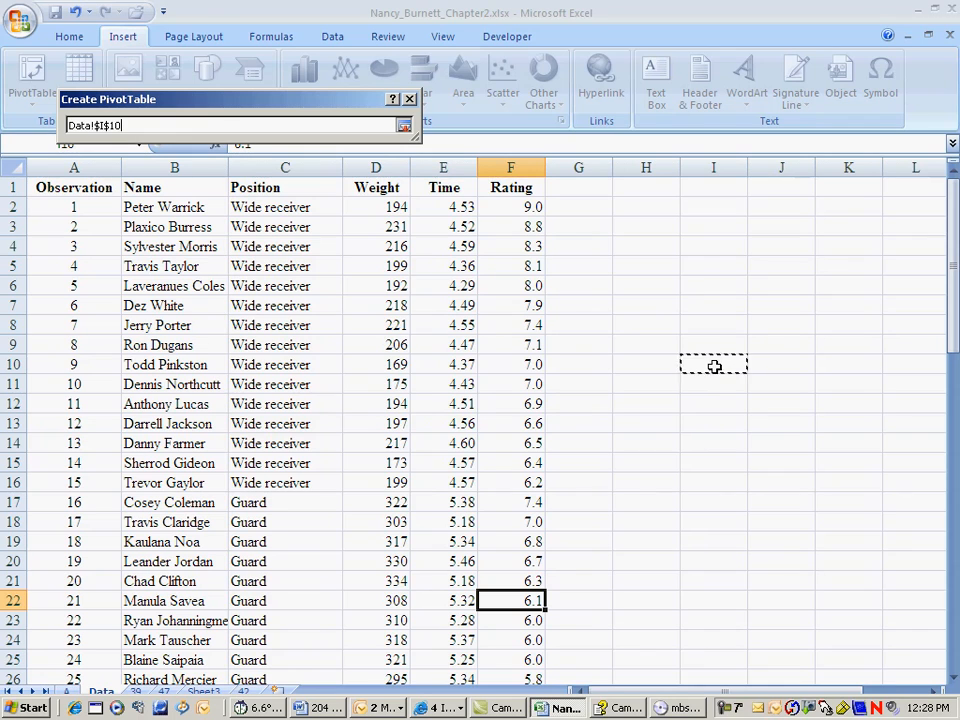
{"action": "left_click", "coordinate": [404, 127]}
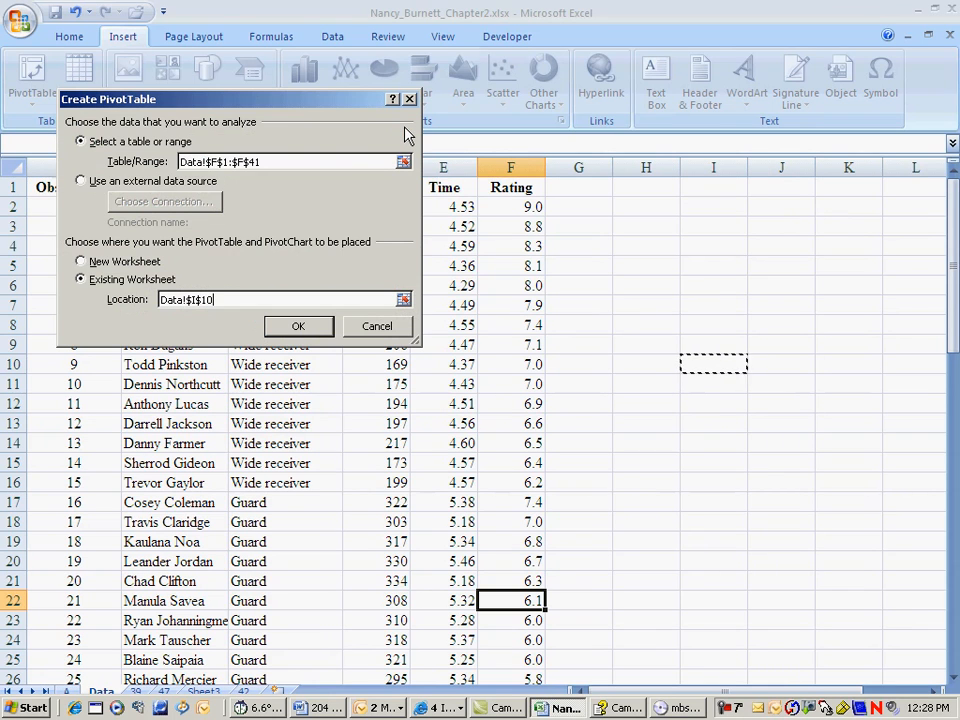
{"action": "left_click", "coordinate": [299, 328]}
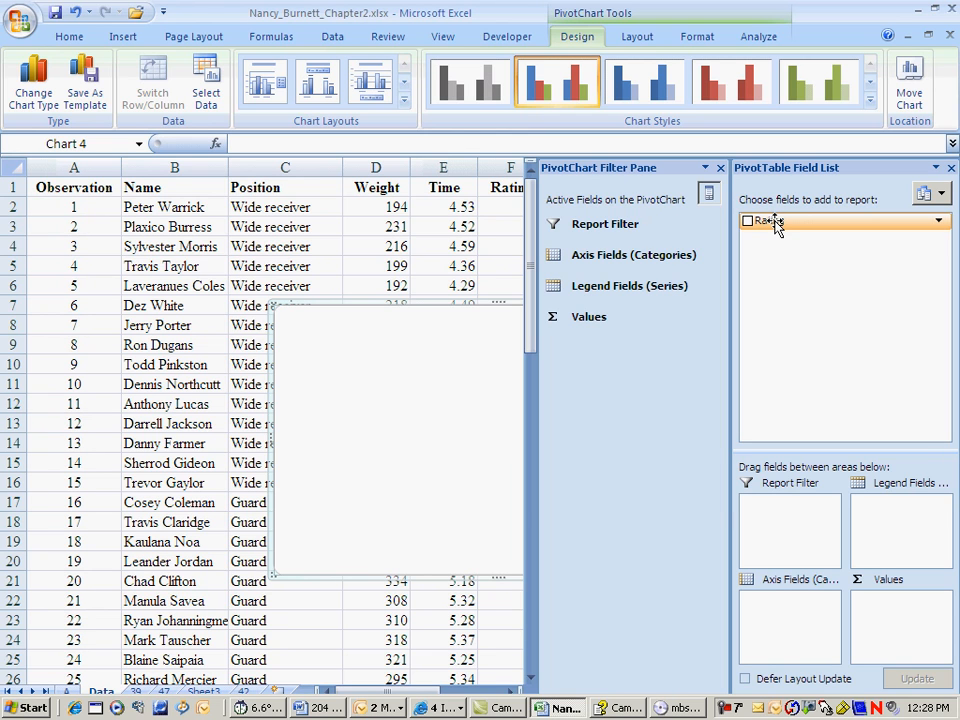
Step: Add Rating as both the axis category field and the value field, summarizing the values by Count
{"action": "left_click_drag", "start_coordinate": [776, 224], "coordinate": [793, 603]}
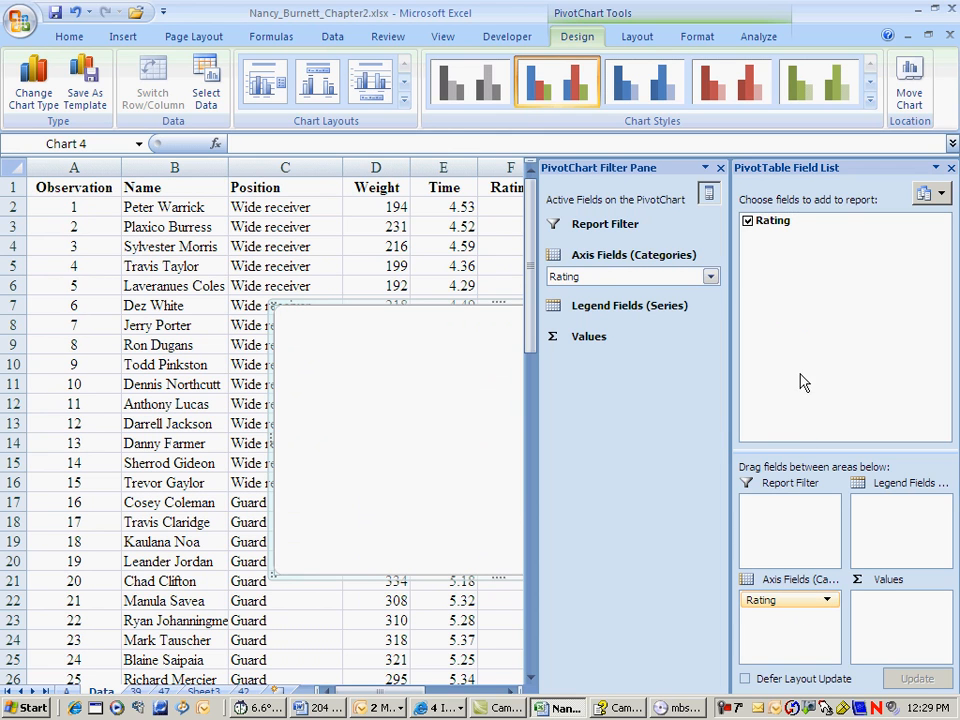
{"action": "mouse_move", "coordinate": [776, 224]}
{"action": "left_mouse_down"}
{"action": "mouse_move", "coordinate": [882, 460]}
{"action": "mouse_move", "coordinate": [908, 612]}
{"action": "left_mouse_up"}
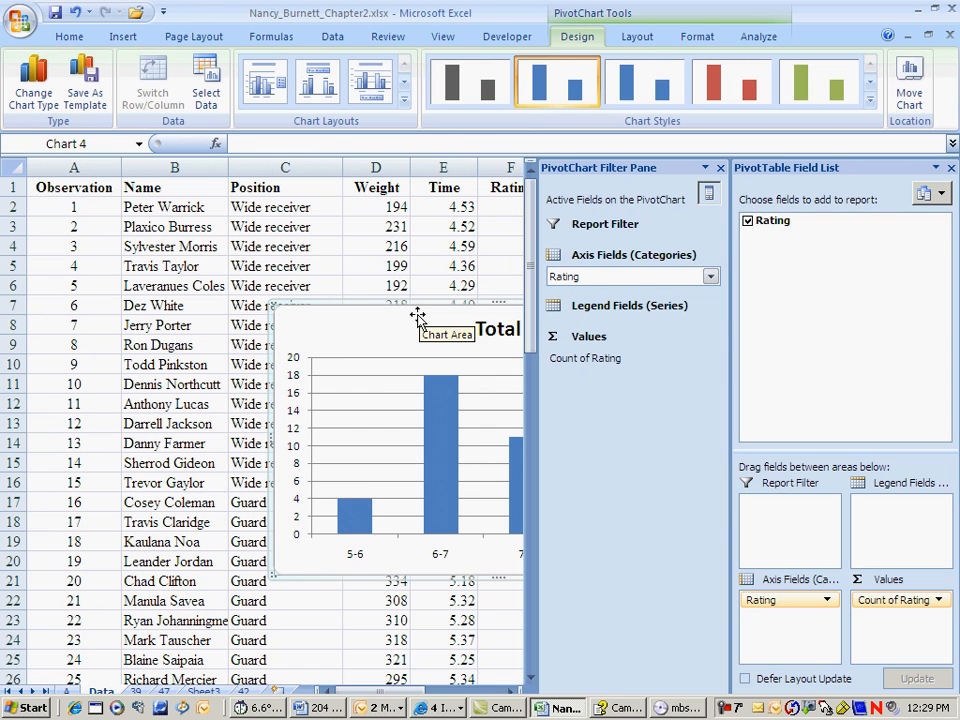
{"action": "left_click", "coordinate": [887, 612]}
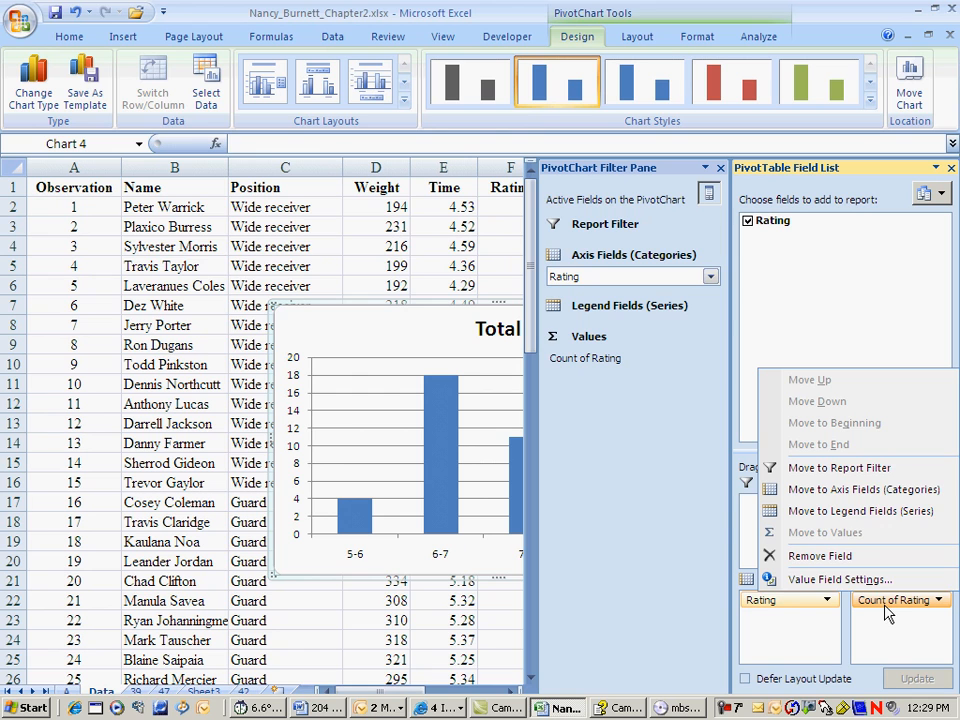
{"action": "left_click", "coordinate": [878, 583]}
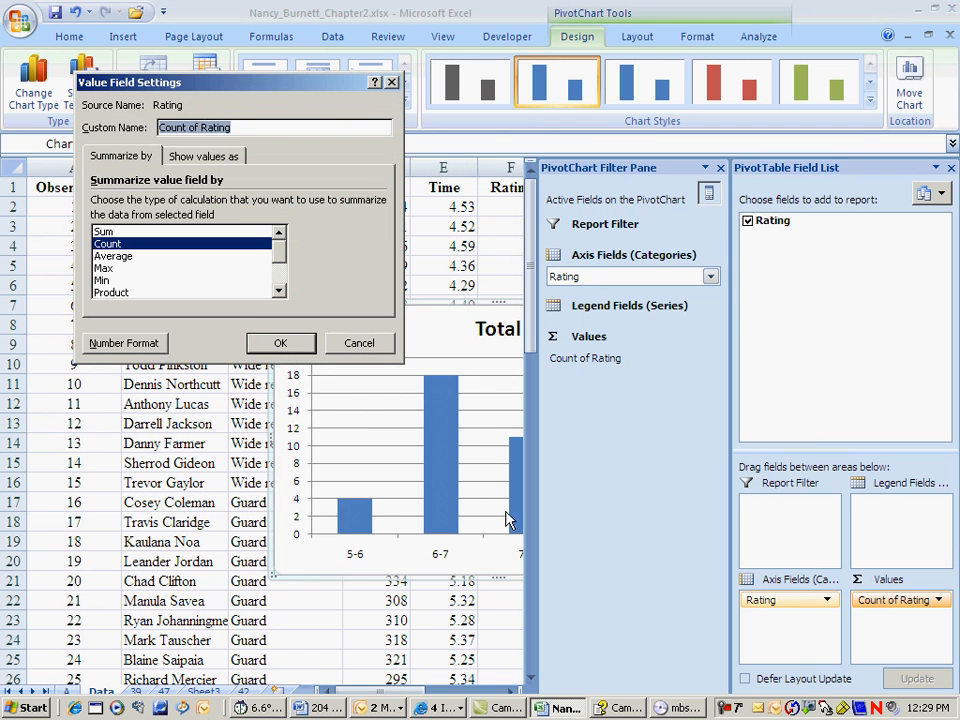
{"action": "left_click", "coordinate": [145, 246]}
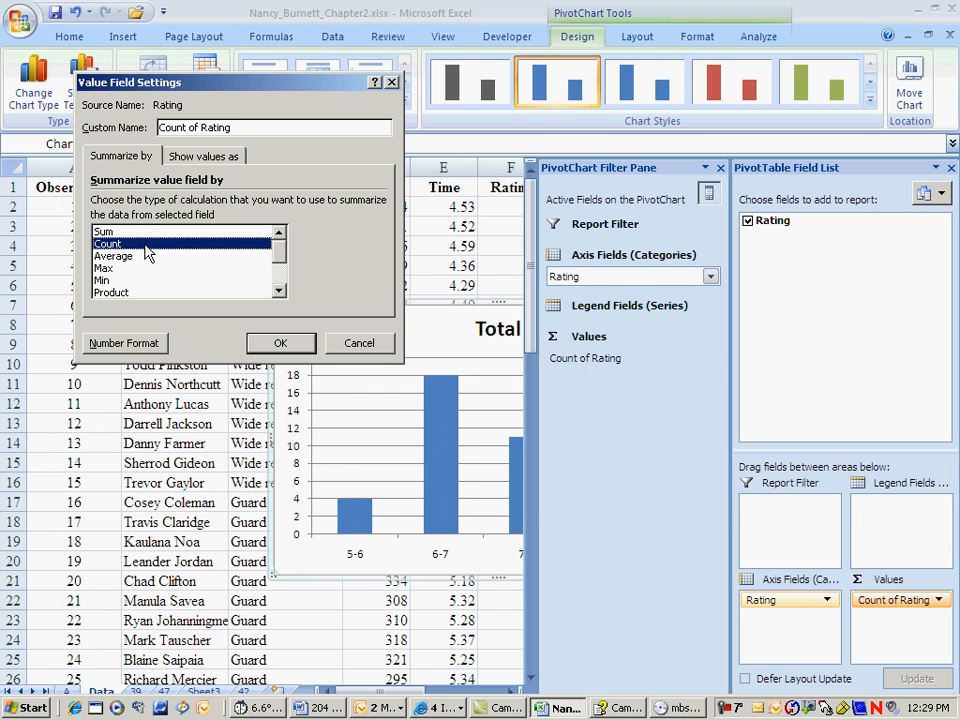
{"action": "left_click", "coordinate": [280, 344]}
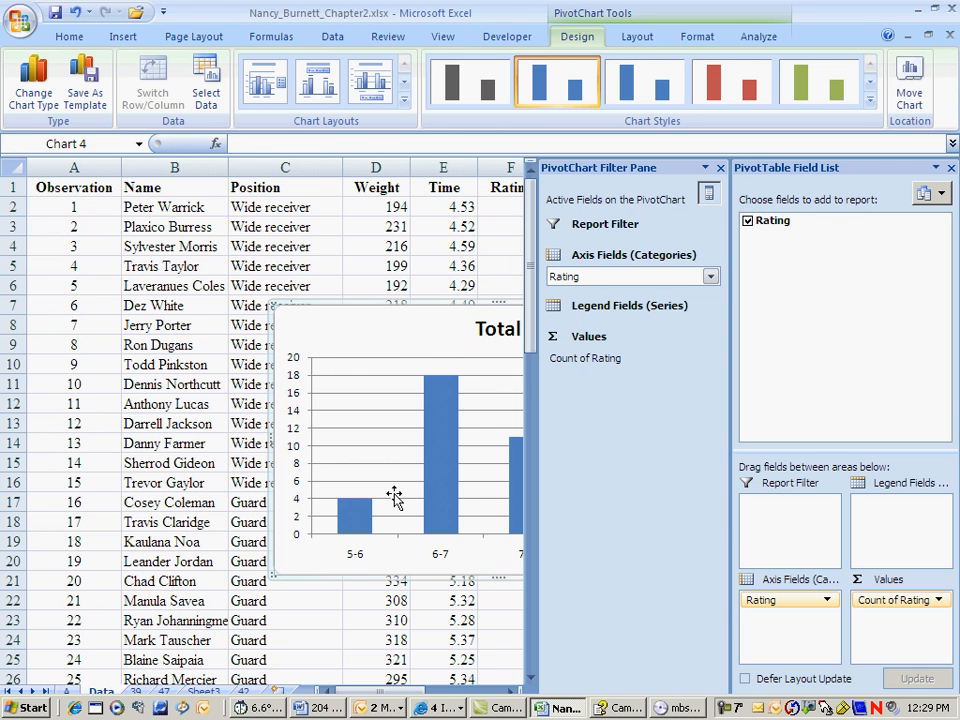
Step: Group the PivotTable's rating row labels starting at 5, ending at 9, by 1
{"action": "left_click_drag", "start_coordinate": [532, 355], "coordinate": [534, 561]}
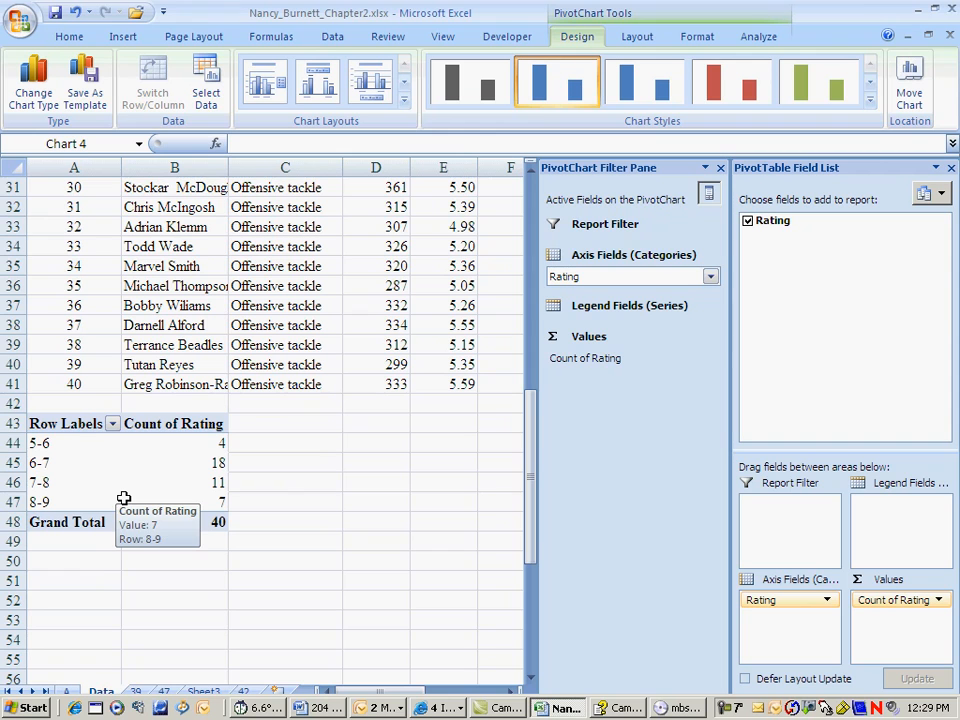
{"action": "left_click", "coordinate": [38, 443]}
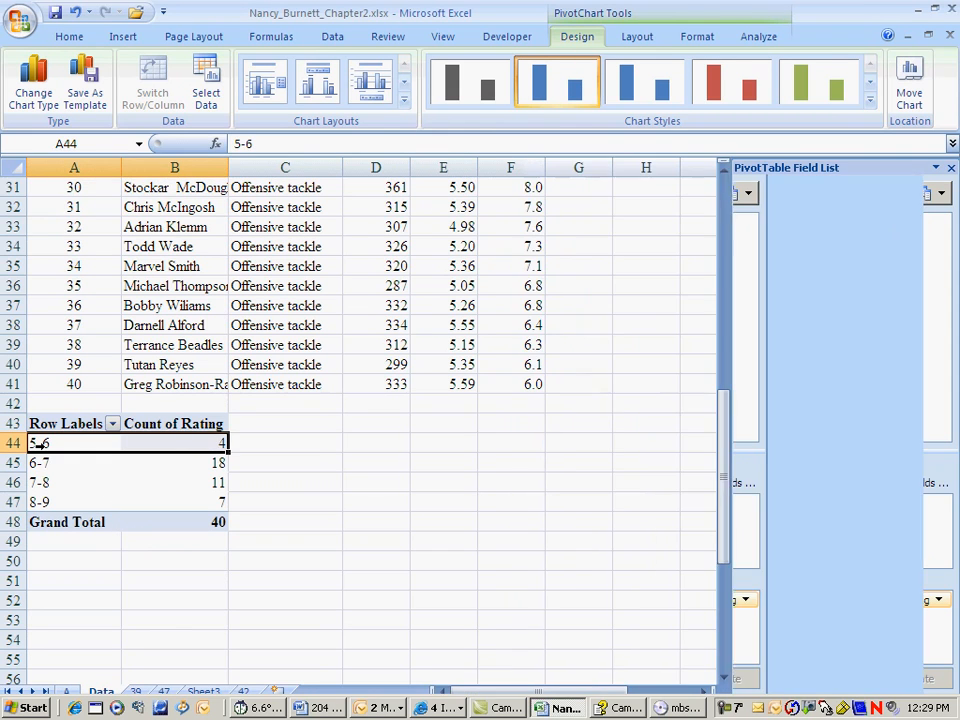
{"action": "right_click", "coordinate": [48, 452]}
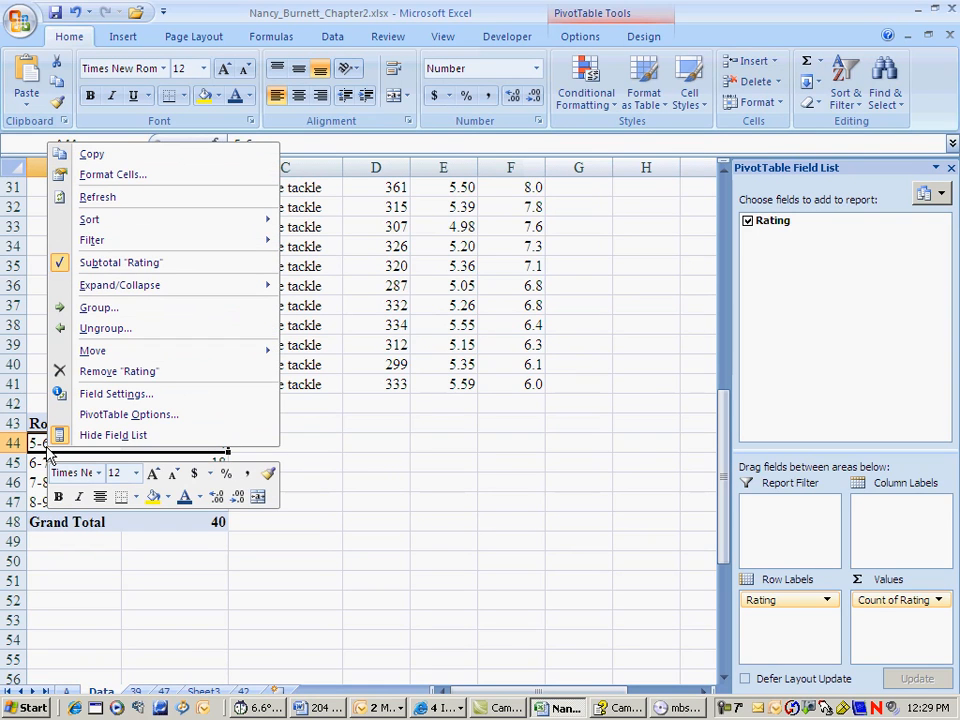
{"action": "left_click", "coordinate": [90, 311]}
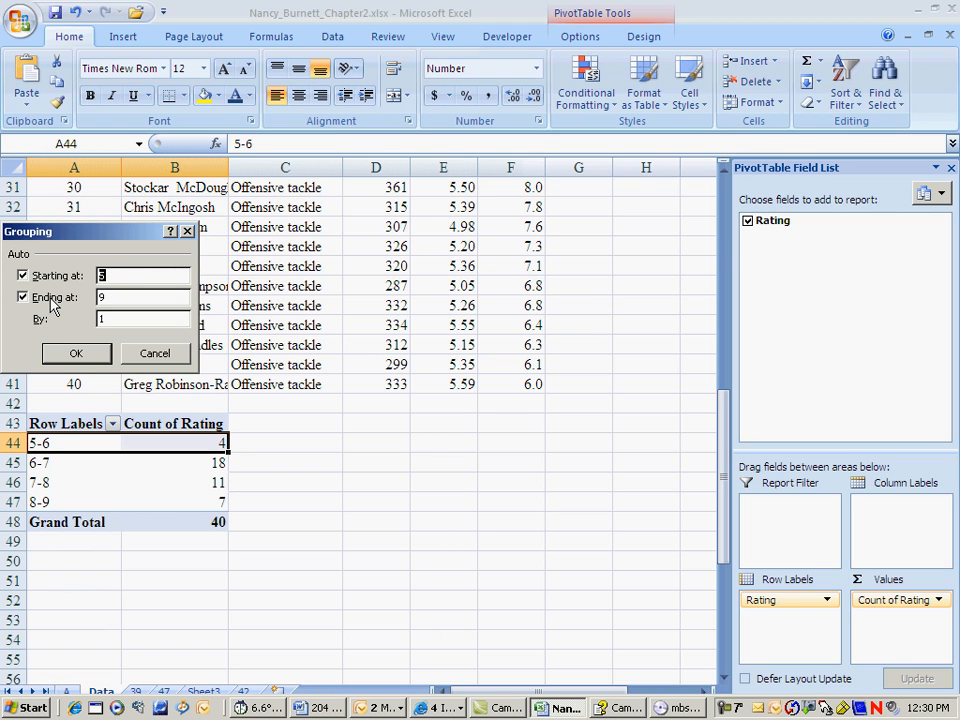
{"action": "left_click", "coordinate": [108, 318]}
{"action": "left_click", "coordinate": [90, 354]}
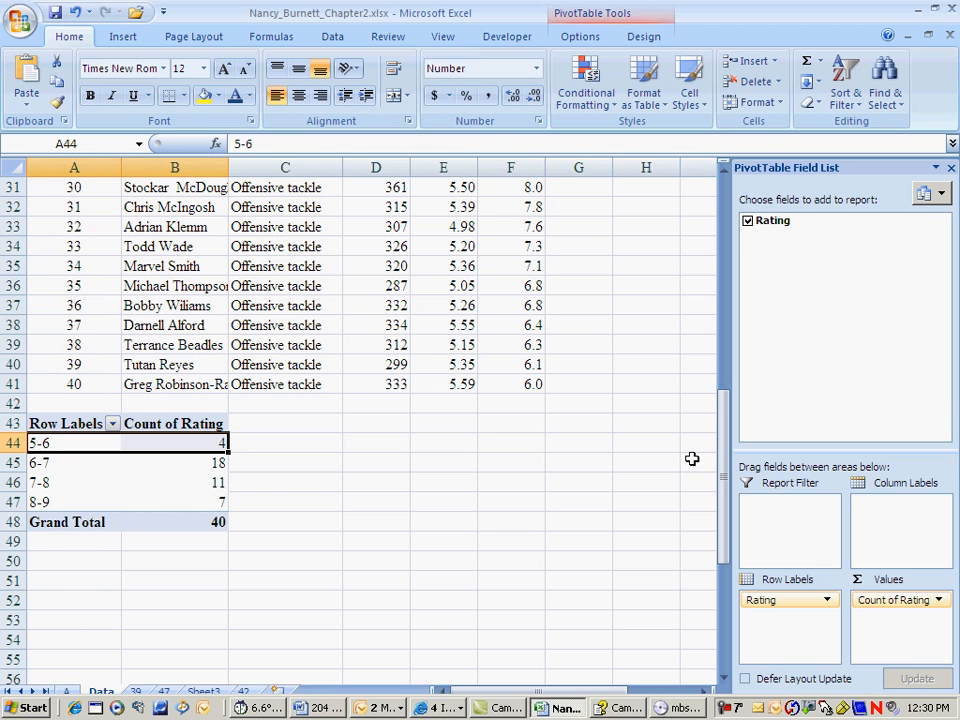
Step: Apply the gapless histogram chart layout with axis titles to the PivotChart and move the chart so it starts in column D
{"action": "left_click_drag", "start_coordinate": [598, 691], "coordinate": [678, 691]}
{"action": "left_click_drag", "start_coordinate": [727, 513], "coordinate": [729, 318]}
{"action": "left_click", "coordinate": [274, 287]}
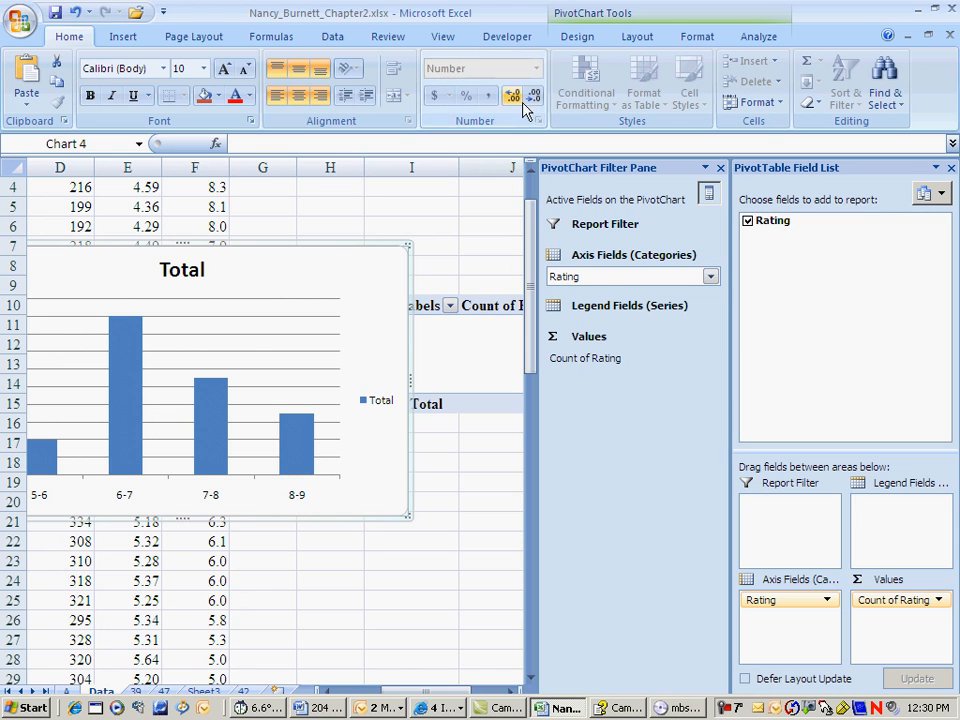
{"action": "left_click", "coordinate": [578, 37]}
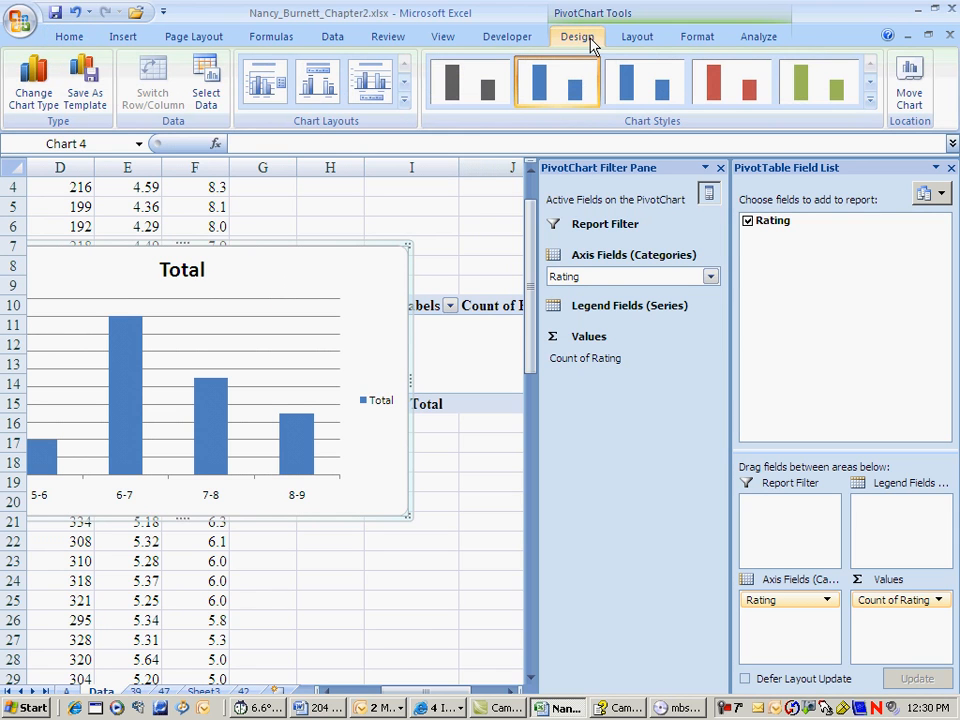
{"action": "left_click", "coordinate": [406, 98]}
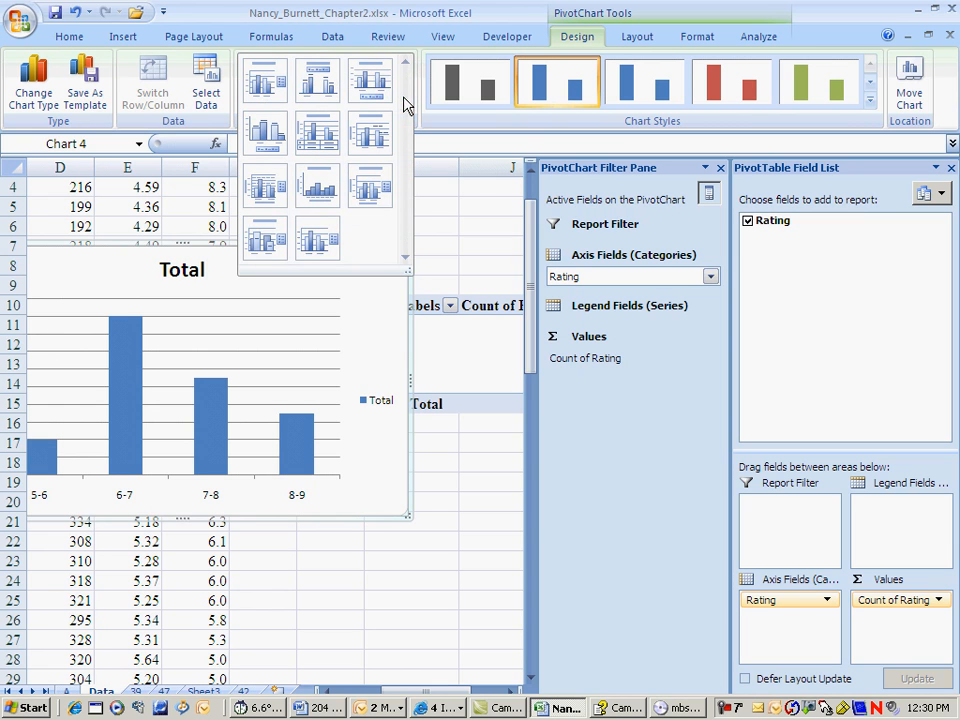
{"action": "left_click", "coordinate": [325, 198]}
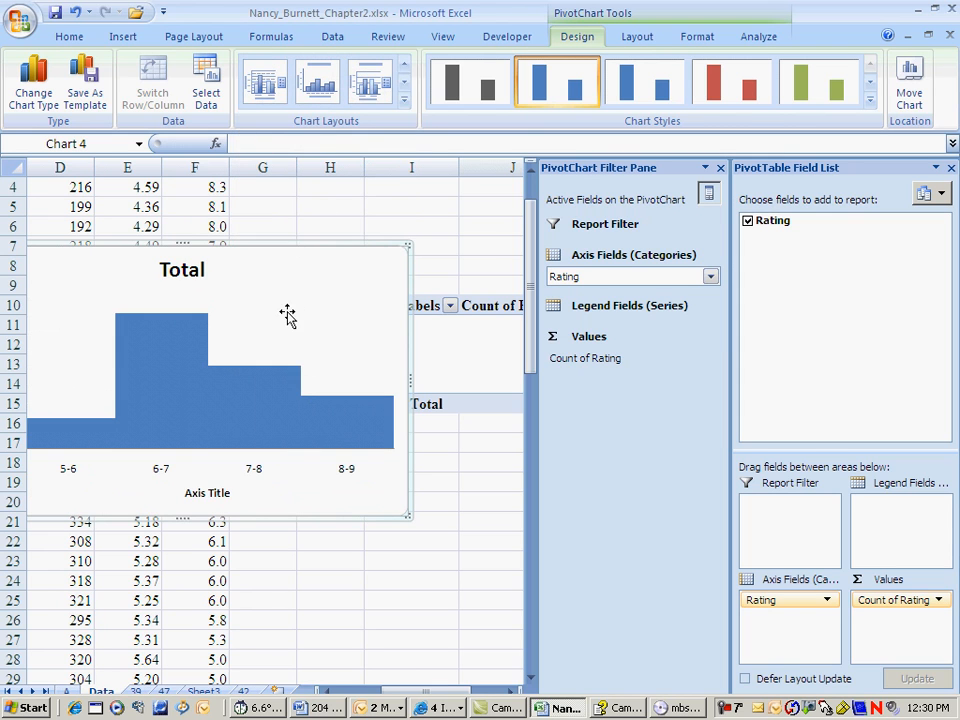
{"action": "left_click_drag", "start_coordinate": [274, 270], "coordinate": [378, 284]}
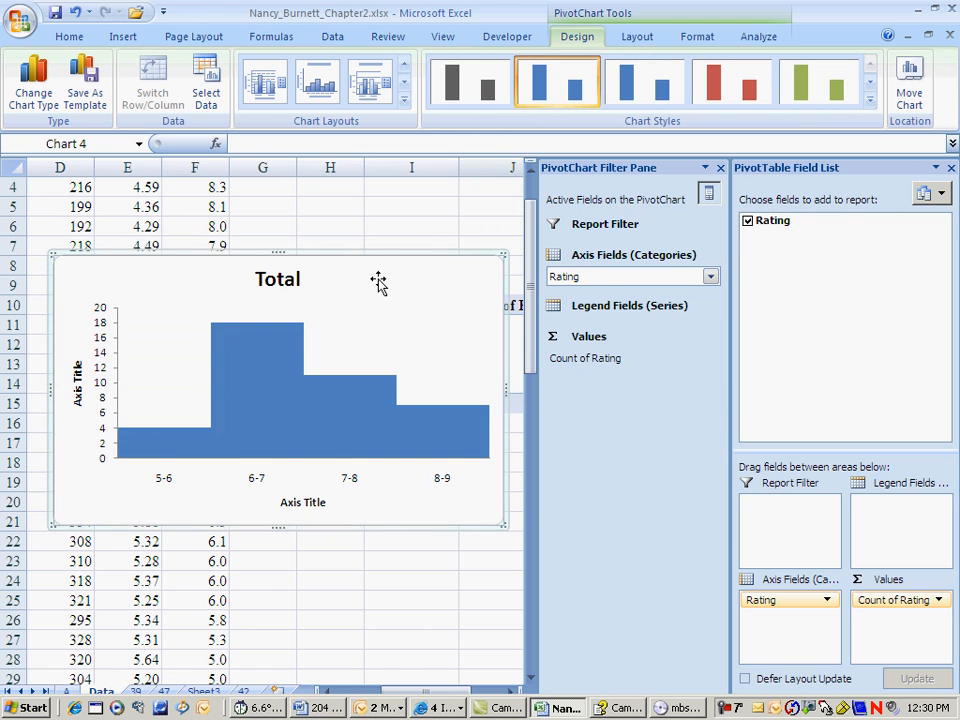
Step: Replace the chart title with "NFL Ratings"
{"action": "double_click", "coordinate": [278, 278]}
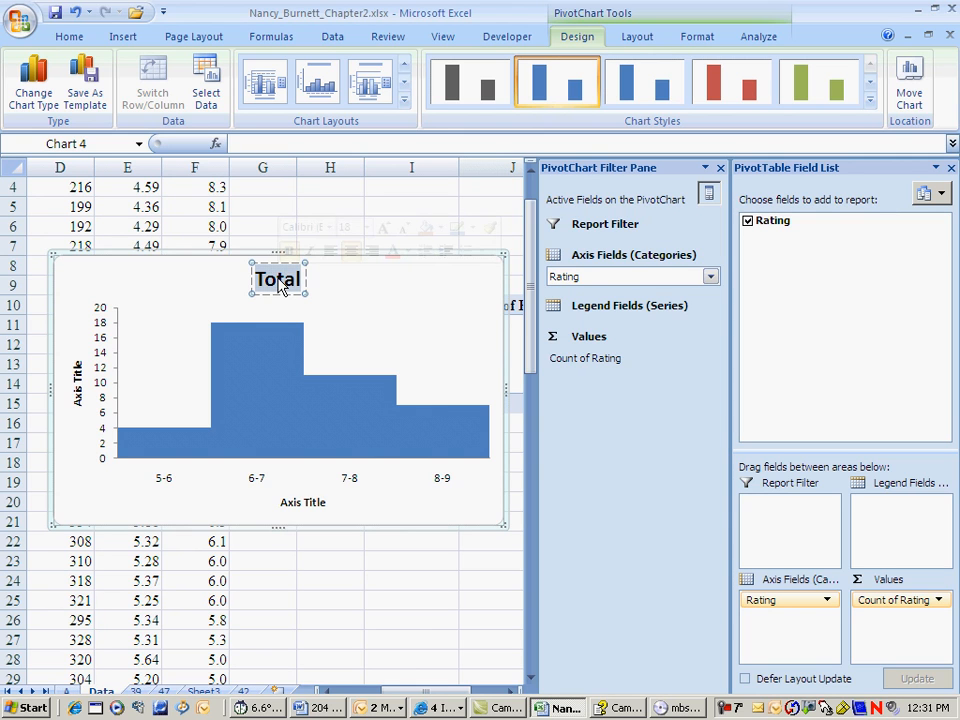
{"action": "key", "text": "Delete"}
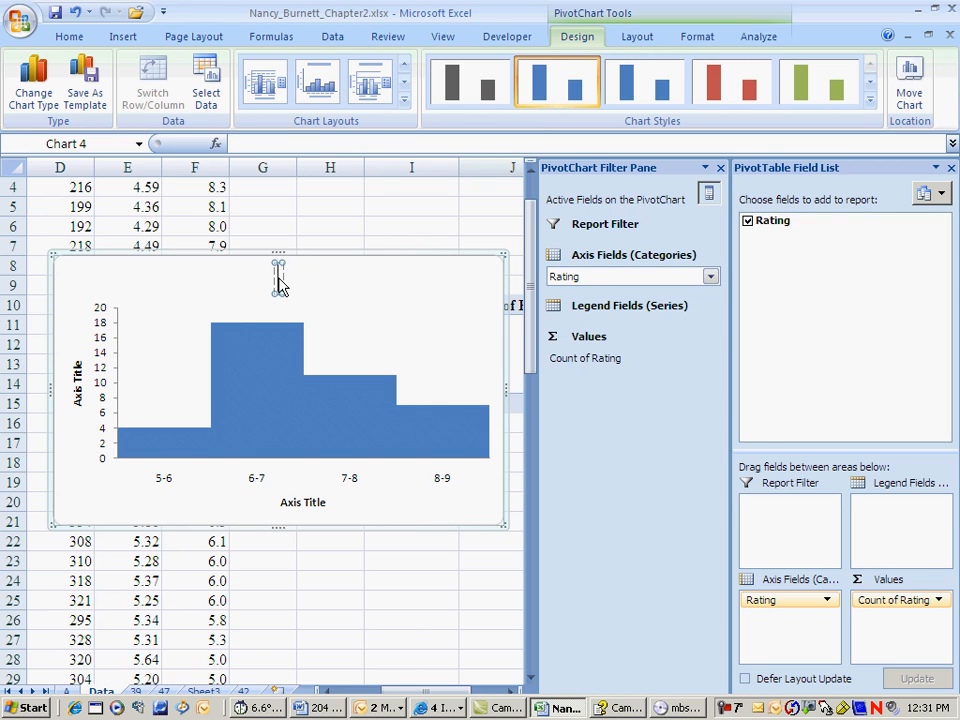
{"action": "type", "text": "N"}
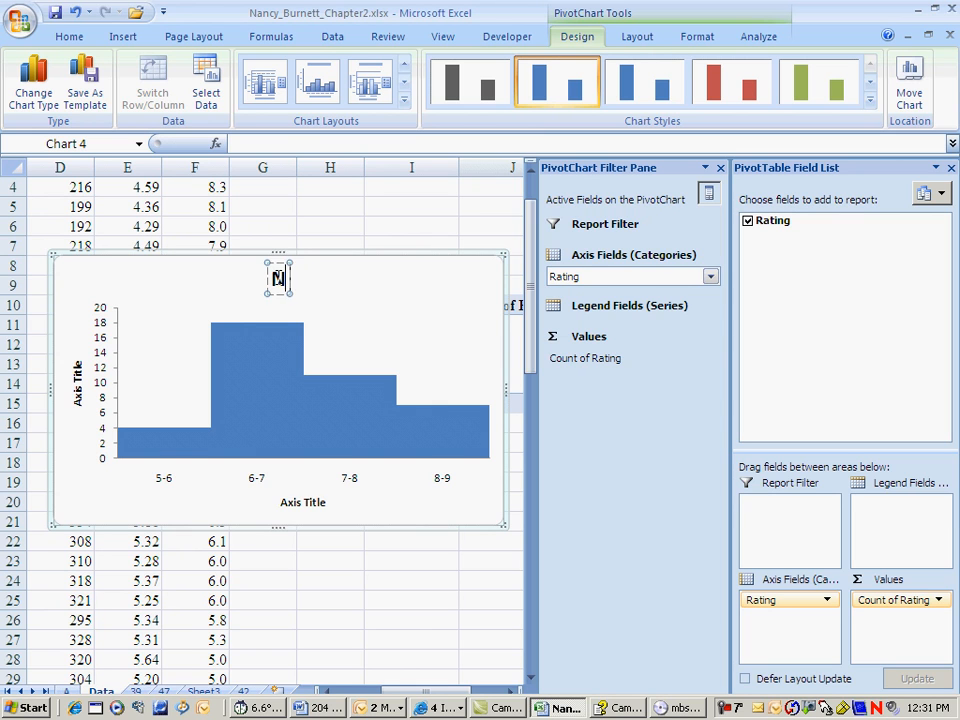
{"action": "type", "text": "FL Ratings"}
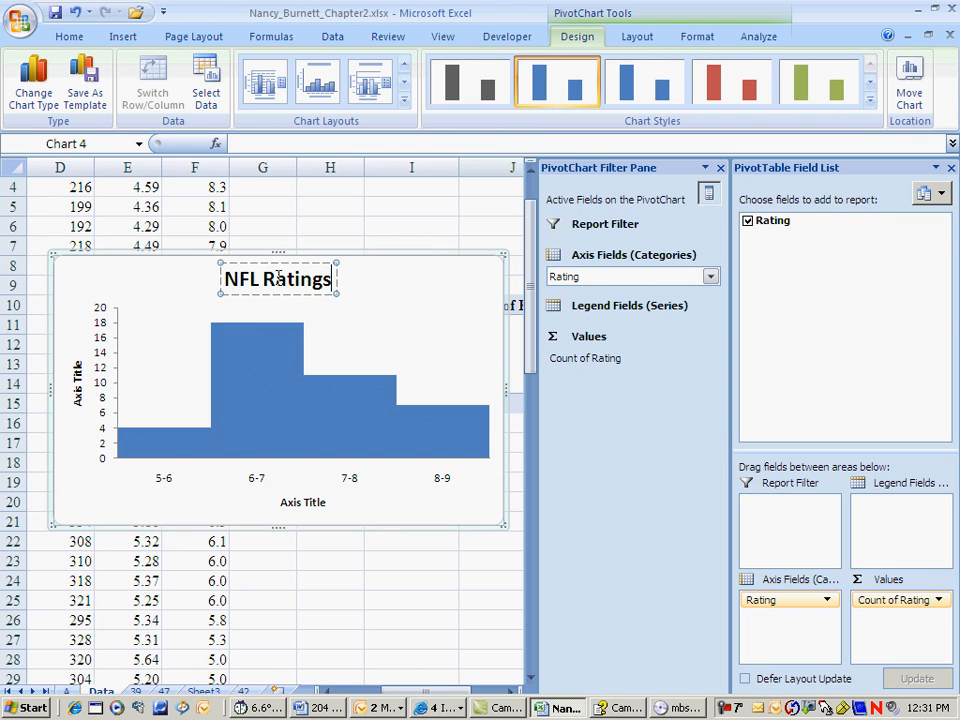
Step: Change the horizontal axis title of the histogram to "Rating"
{"action": "left_click", "coordinate": [310, 504]}
{"action": "left_click", "coordinate": [307, 503]}
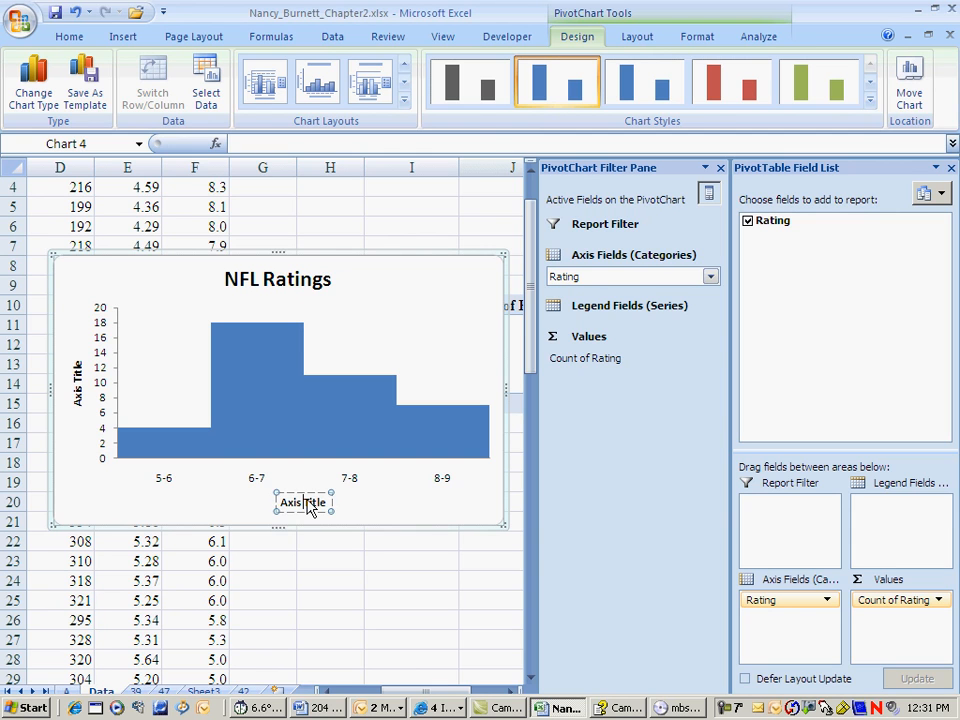
{"action": "key", "text": "Delete"}
{"action": "key", "text": "Delete"}
{"action": "key", "text": "Delete"}
{"action": "key", "text": "Delete"}
{"action": "key", "text": "Delete"}
{"action": "key", "text": "Delete"}
{"action": "key", "text": "BackSpace"}
{"action": "key", "text": "BackSpace"}
{"action": "key", "text": "BackSpace"}
{"action": "key", "text": "BackSpace"}
{"action": "type", "text": "Rating"}
Step: Change the vertical axis title of the histogram to "Frequency" and deselect the chart
{"action": "left_click", "coordinate": [79, 396]}
{"action": "left_click", "coordinate": [77, 388]}
{"action": "key", "text": "Delete"}
{"action": "key", "text": "Delete"}
{"action": "key", "text": "Delete"}
{"action": "key", "text": "Delete"}
{"action": "key", "text": "Delete"}
{"action": "key", "text": "Delete"}
{"action": "key", "text": "BackSpace"}
{"action": "key", "text": "BackSpace"}
{"action": "key", "text": "BackSpace"}
{"action": "key", "text": "BackSpace"}
{"action": "type", "text": "Frequency"}
{"action": "left_click", "coordinate": [116, 287]}
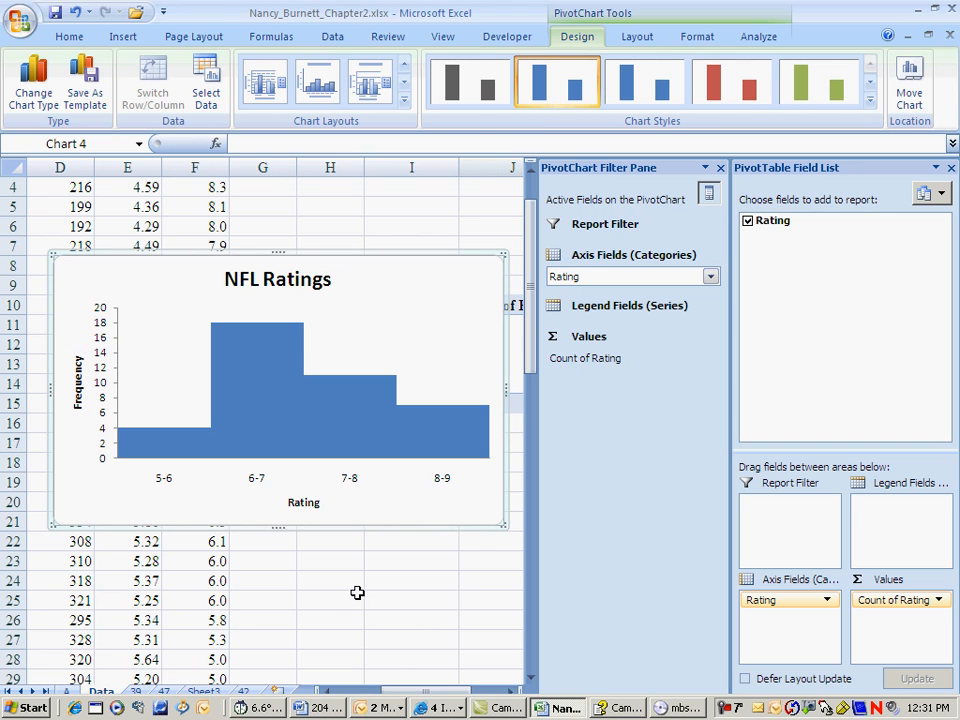
{"action": "left_click", "coordinate": [351, 592]}
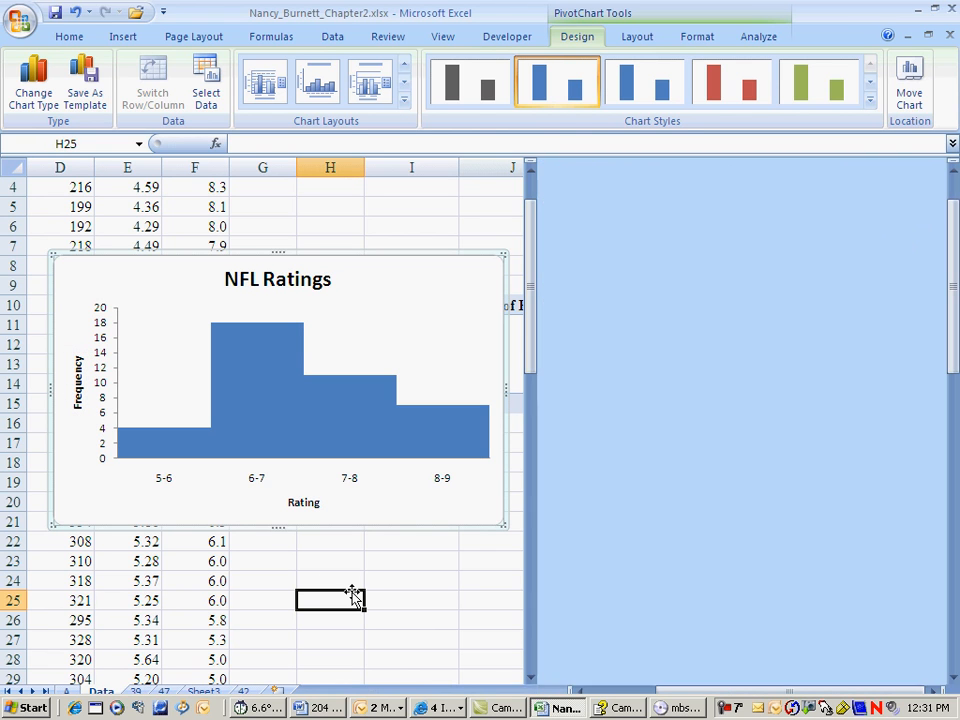
Step: Move the histogram up so its top edge sits at row 3, then select empty cell H2 to deselect it
{"action": "left_click", "coordinate": [411, 274]}
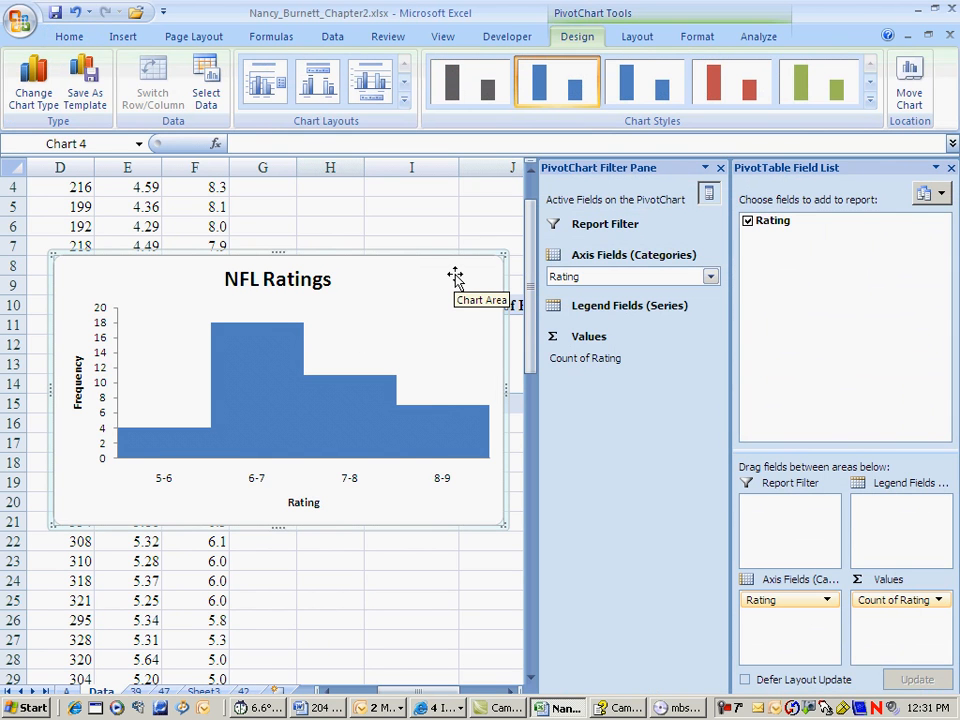
{"action": "left_click_drag", "start_coordinate": [466, 263], "coordinate": [510, 228]}
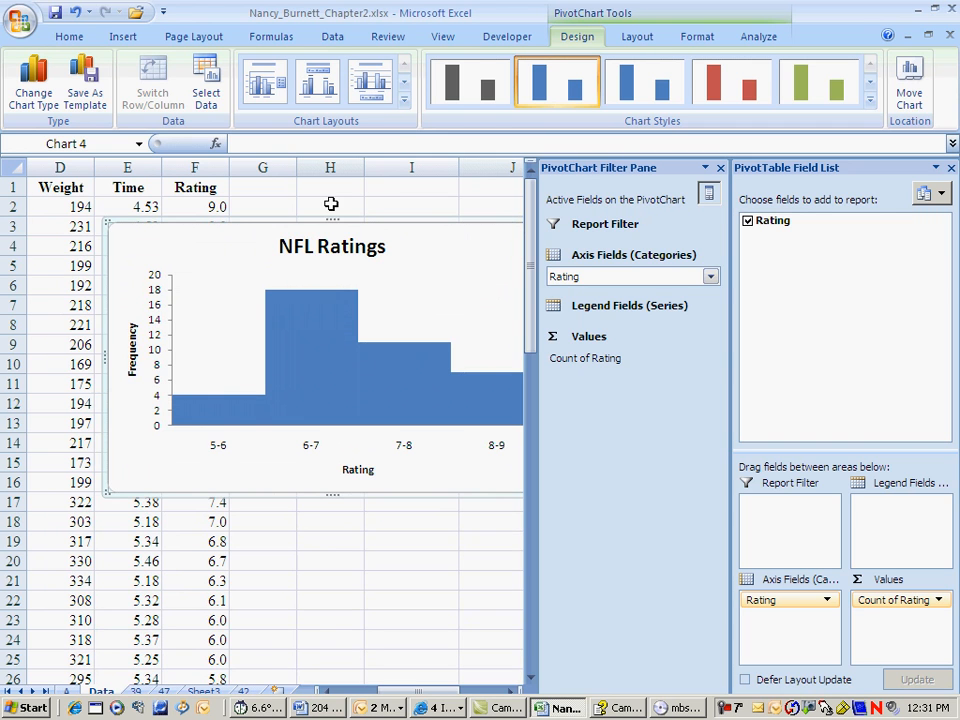
{"action": "left_click", "coordinate": [331, 204]}
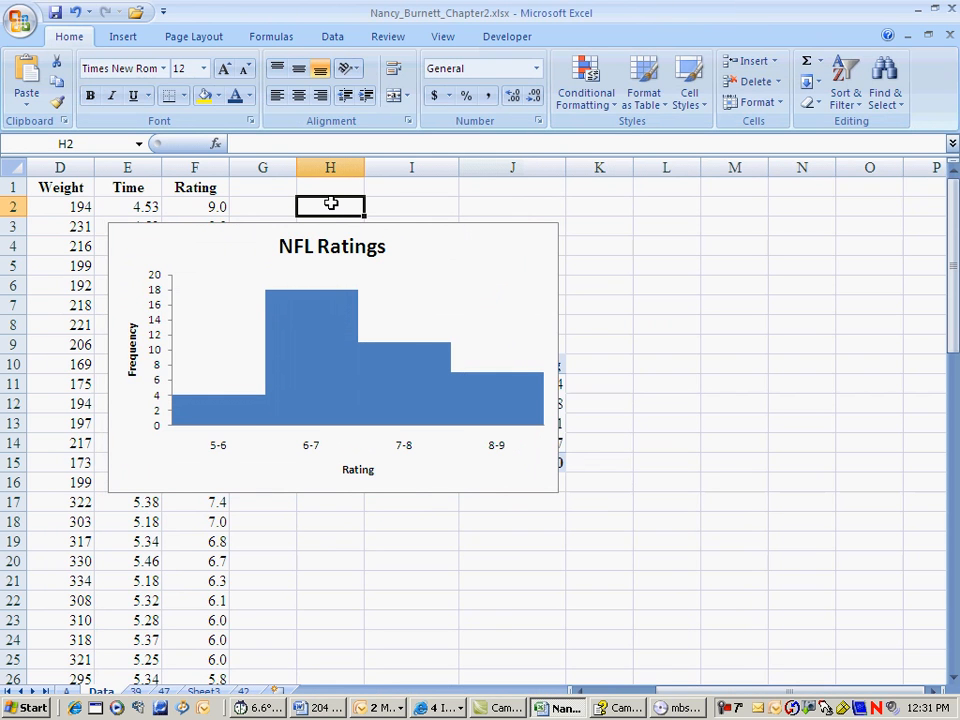